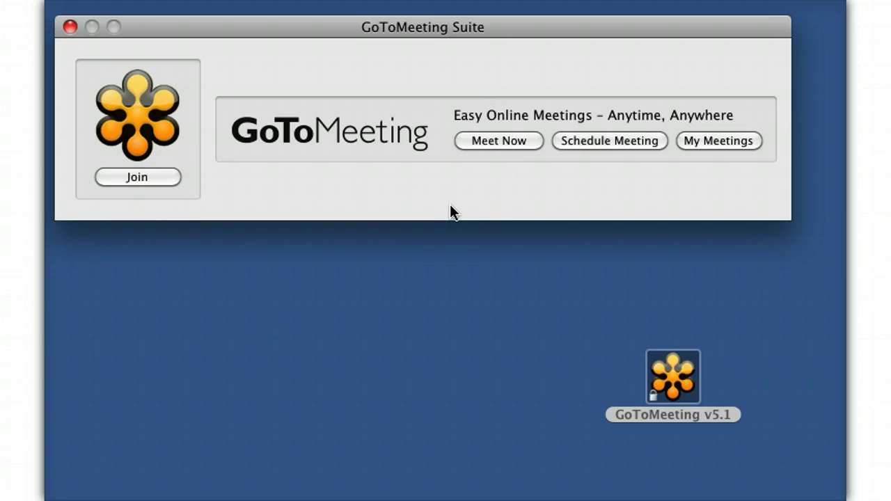
- Begin scheduling a new meeting and set its subject to "NKAF Board Meeting"
left_click(592, 139)
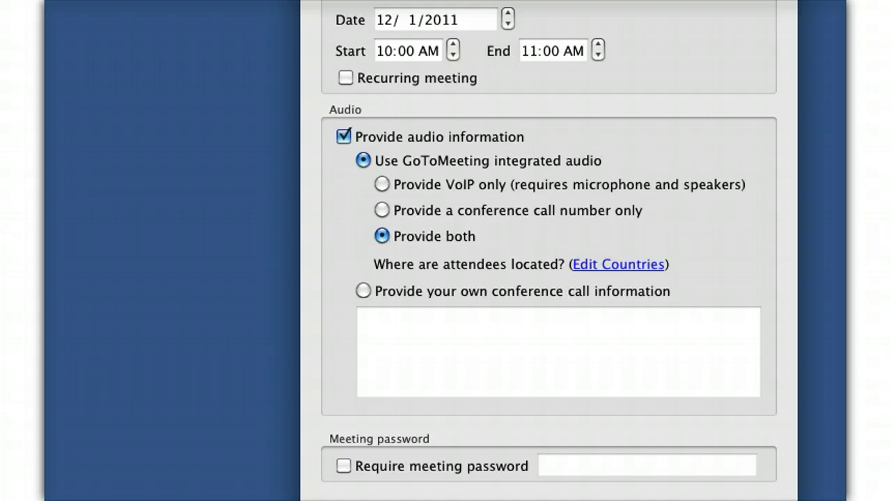
left_click_drag(606, 0, 599, 25)
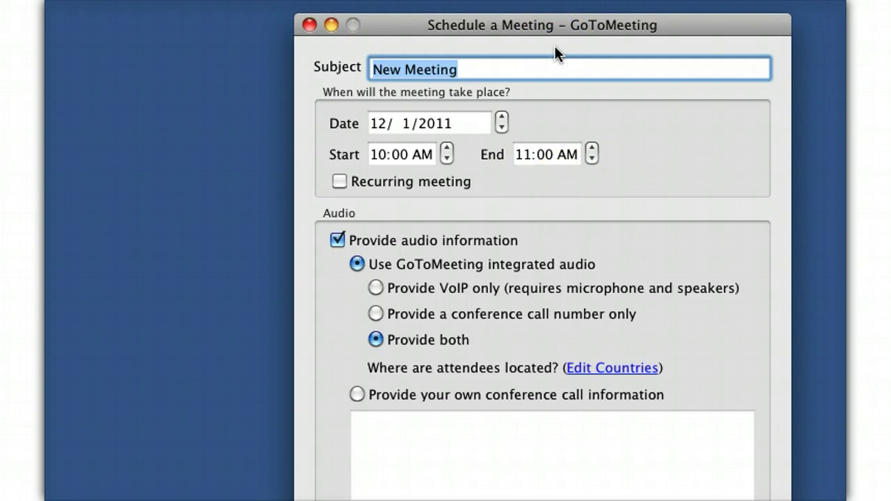
type("NKAF")
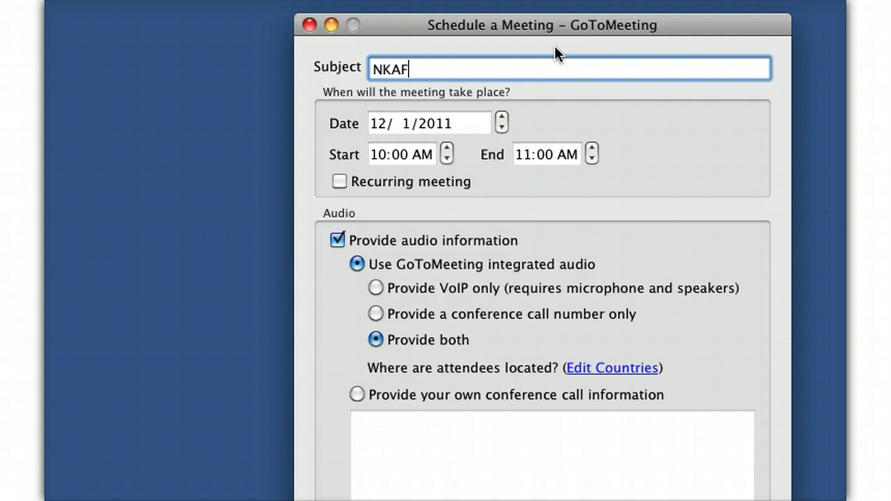
type(" Board Meeting")
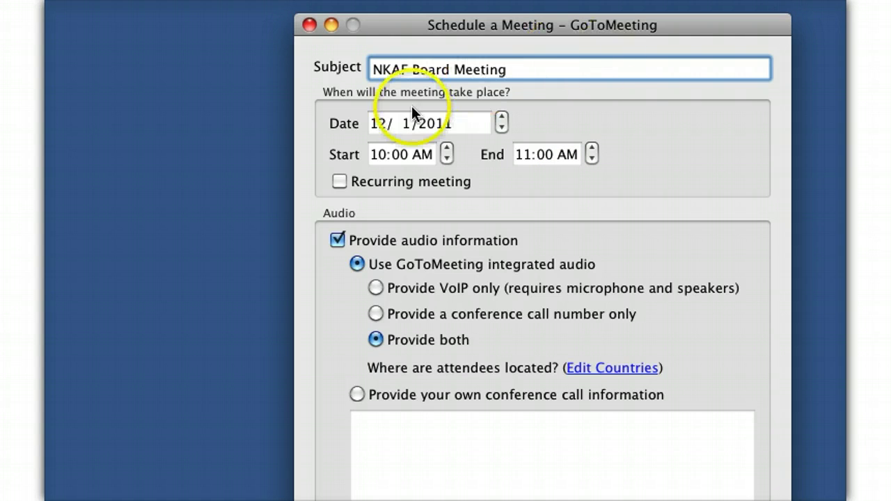
- Set the meeting date to 12/5/2011
left_click(501, 127)
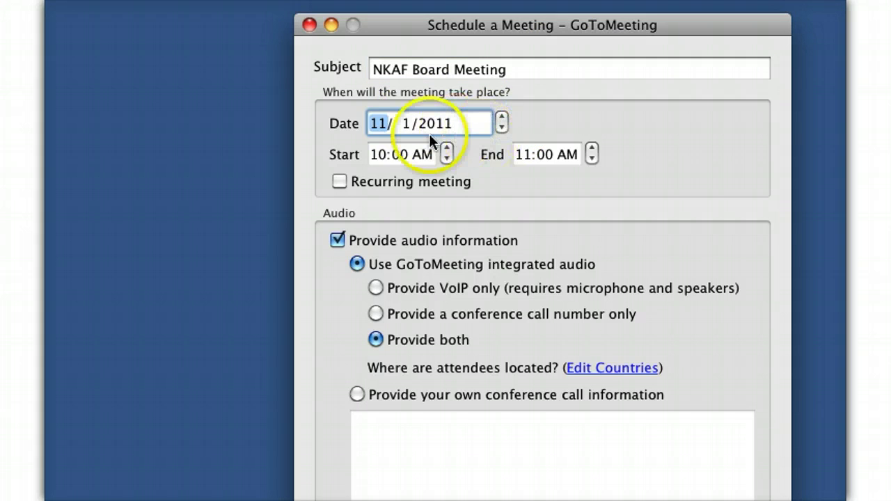
left_click(502, 128)
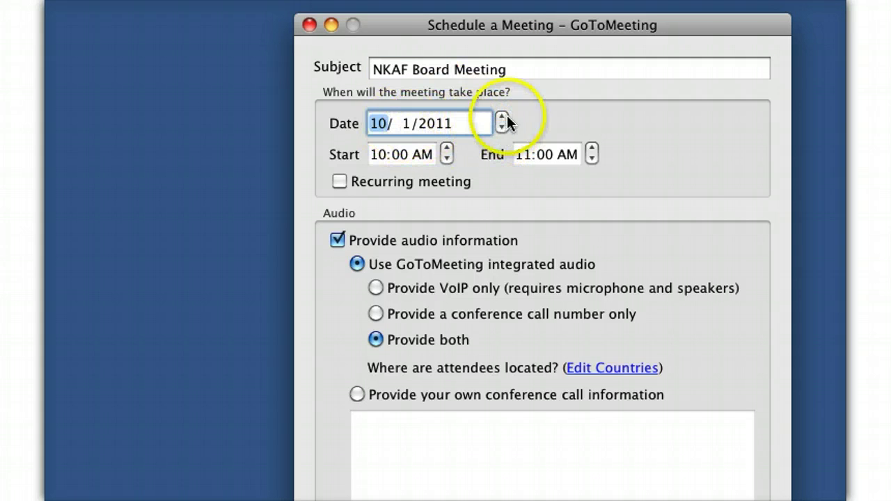
left_click(502, 119)
left_click(502, 119)
left_click(406, 130)
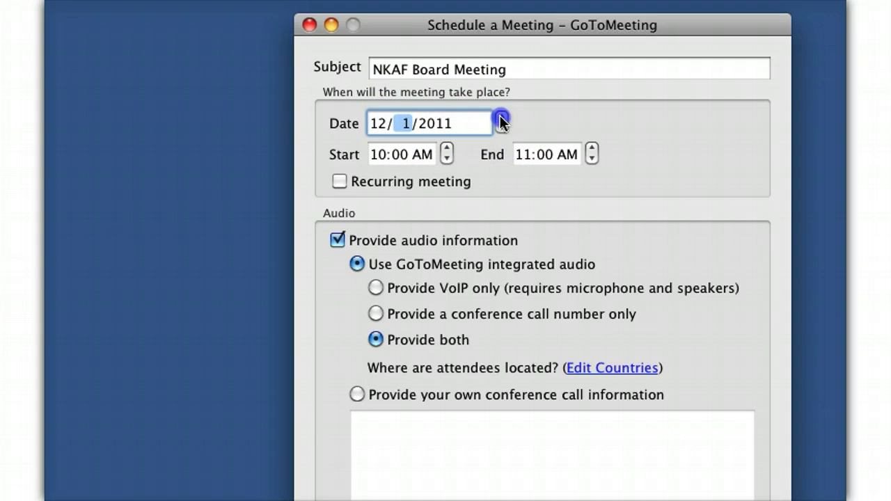
- Set the meeting's start time to 7:00 PM
left_click(447, 149)
left_click(448, 148)
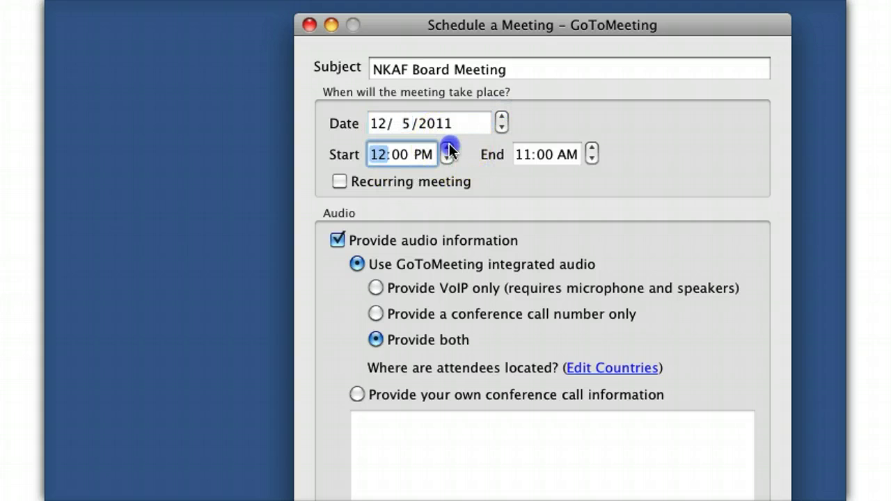
left_click(448, 148)
left_click(447, 148)
left_click(448, 148)
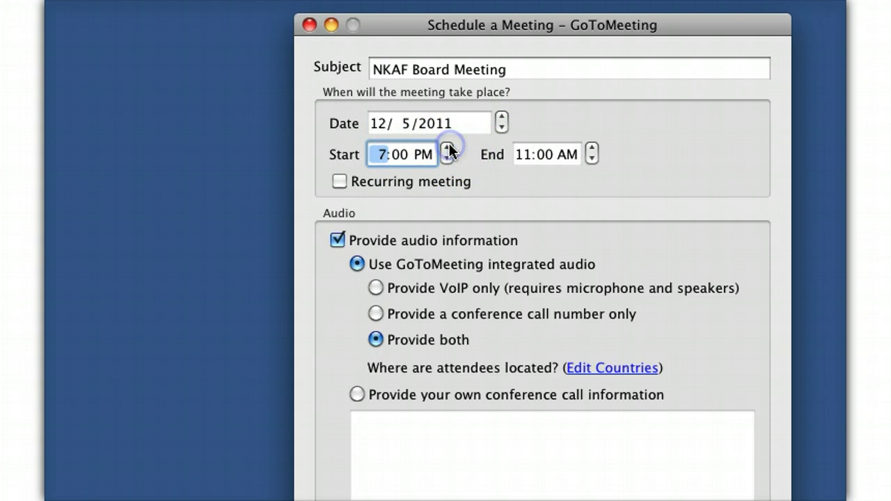
- Schedule the meeting without a meeting password and dismiss the invitation notice
left_click_drag(571, 33, 567, 0)
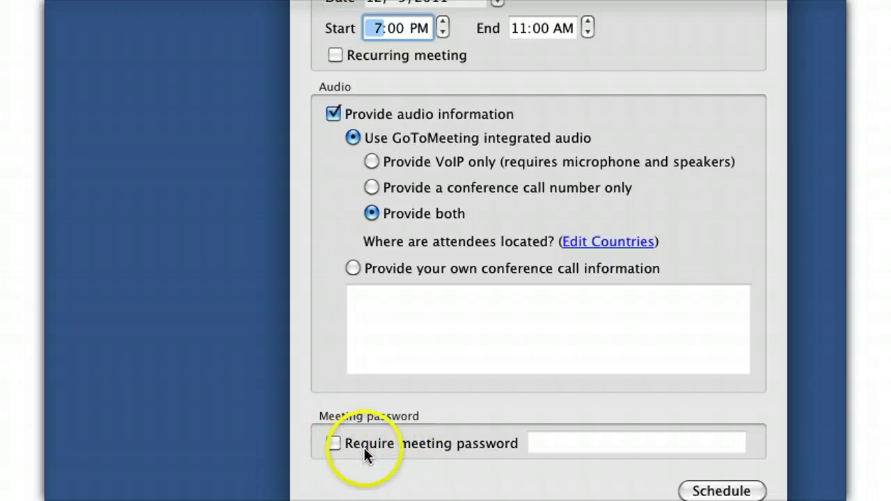
left_click(701, 490)
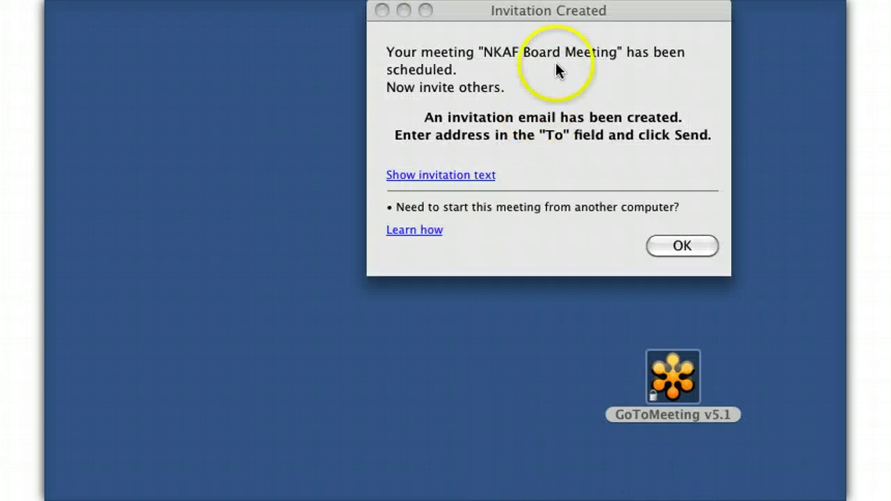
left_click_drag(542, 17, 518, 42)
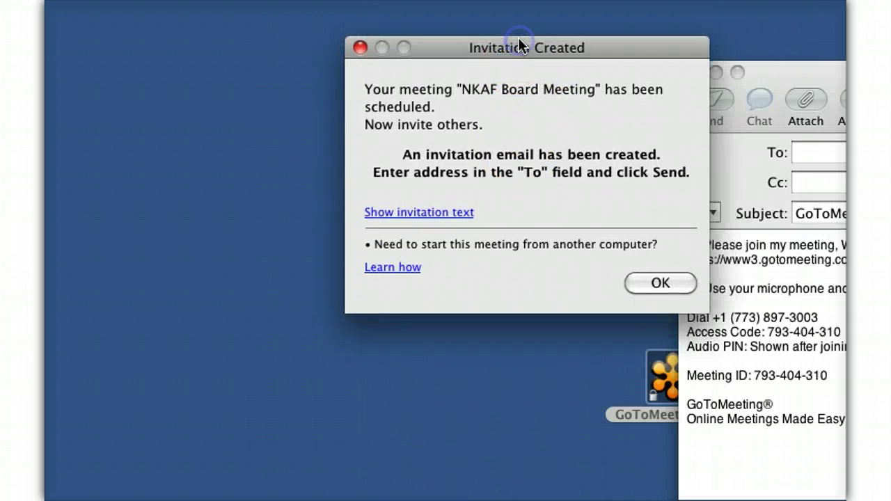
left_click(657, 281)
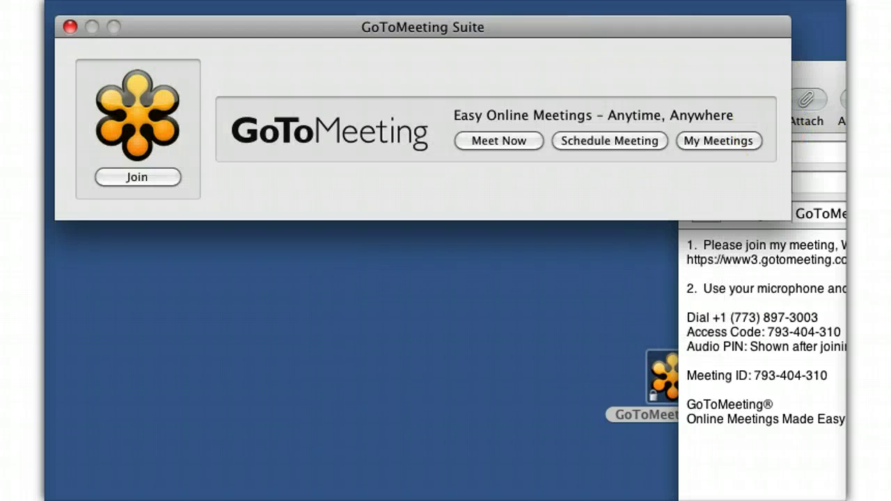
- Bring the GoToMeeting invitation email draft fully into view, review its contents, and close it without sending
left_click_drag(838, 70, 538, 19)
left_click(629, 28)
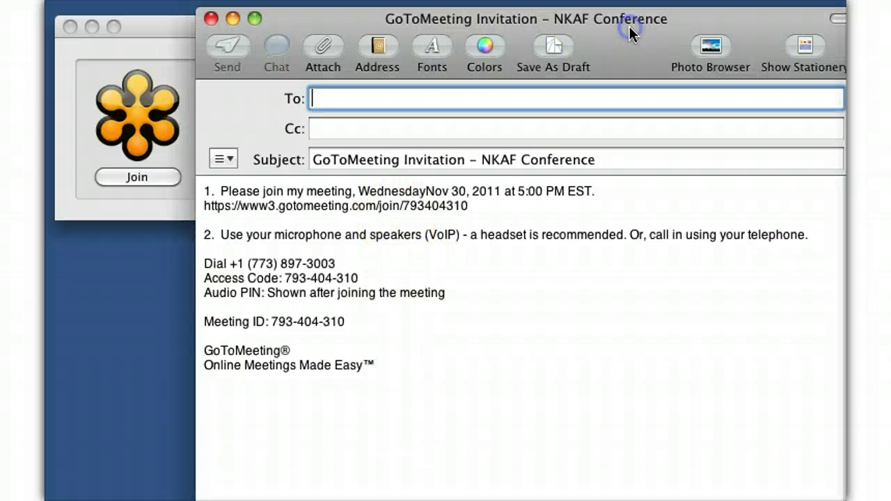
left_click_drag(629, 32, 600, 47)
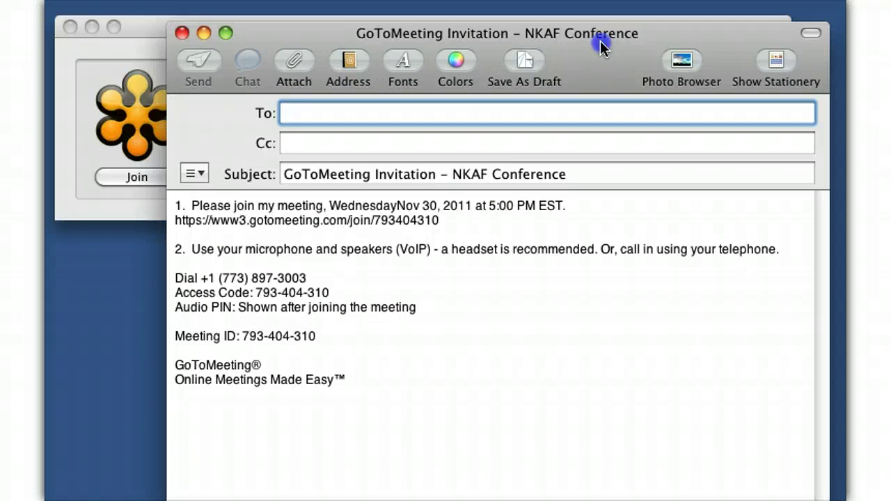
left_click_drag(600, 46, 600, 45)
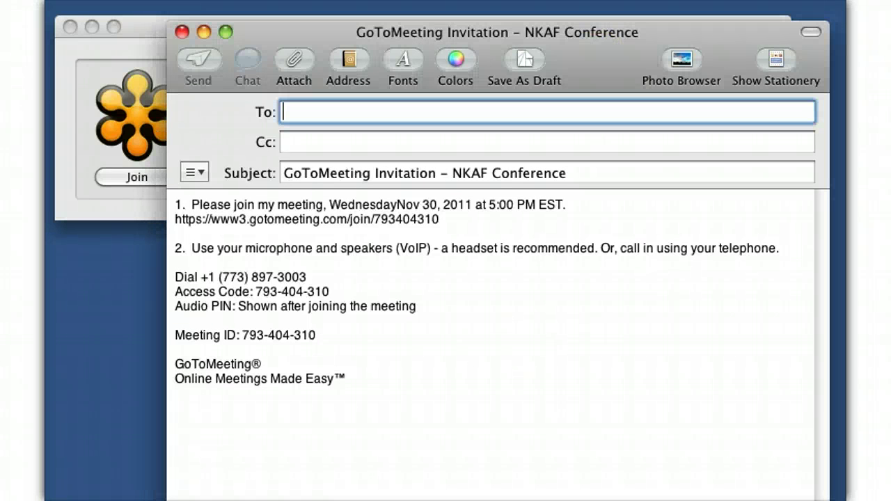
left_click(181, 32)
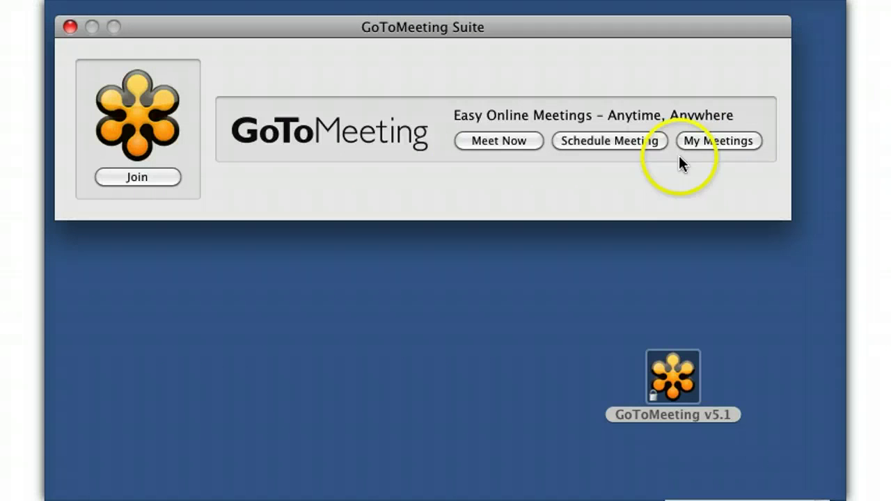
- Check the scheduled NKAF Board Meeting and its available actions in the list of meetings, and close the list
left_click(718, 142)
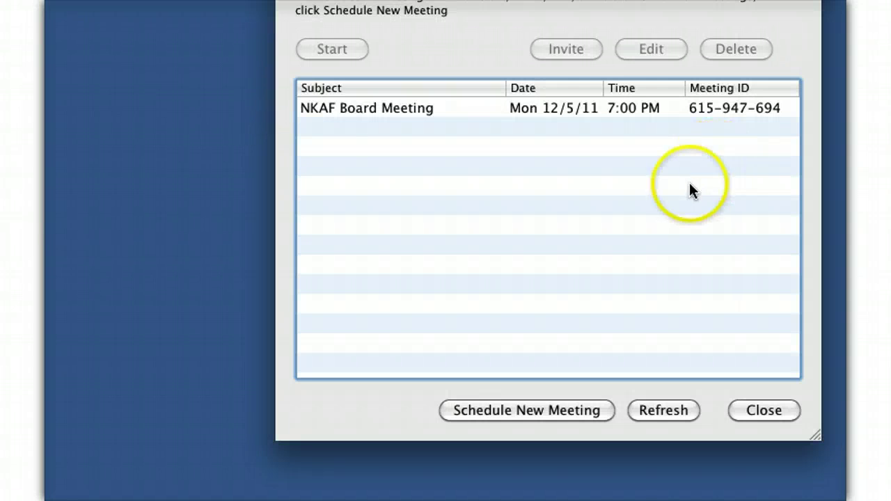
mouse_move(658, 0)
left_mouse_down()
mouse_move(659, 46)
mouse_move(661, 11)
left_mouse_up()
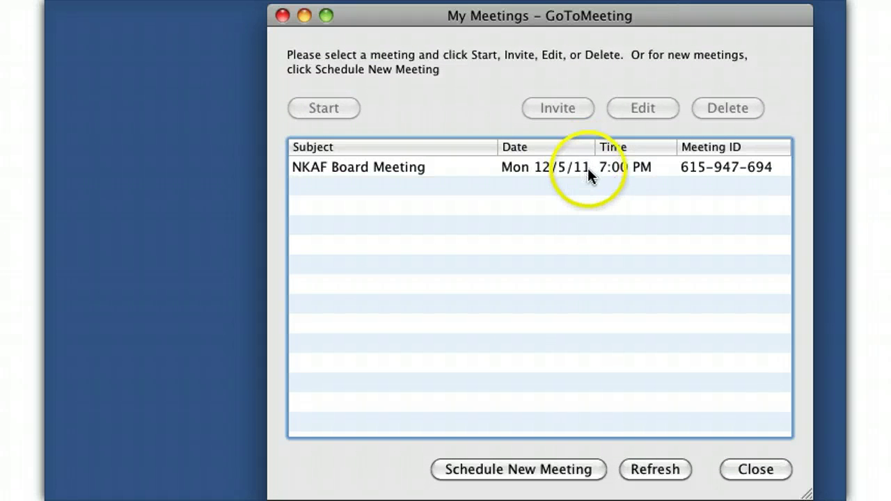
left_click(589, 169)
left_click(574, 114)
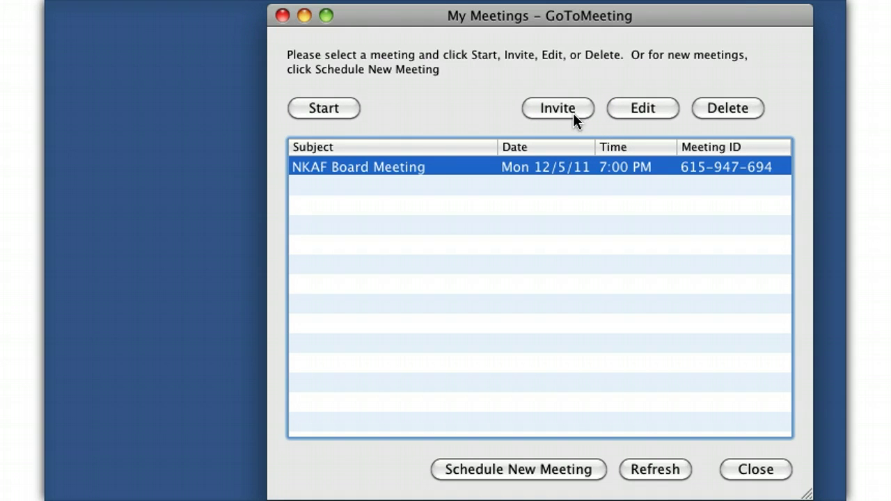
left_click(327, 110)
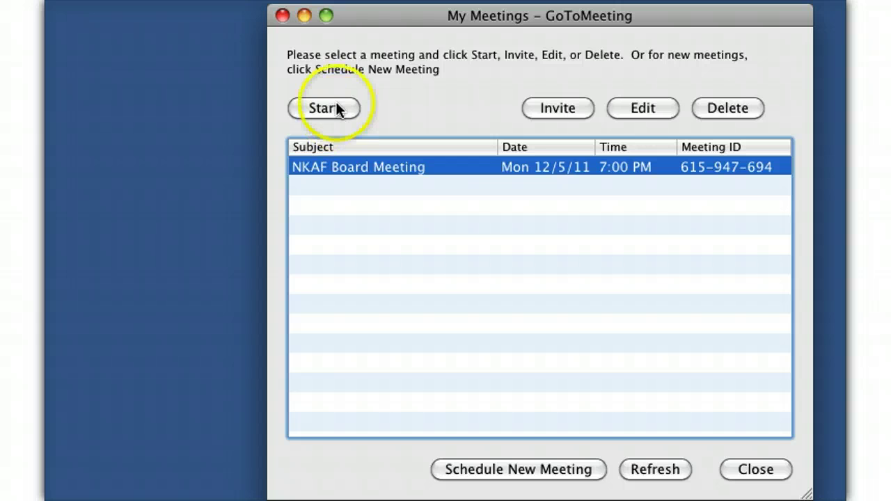
left_click(282, 17)
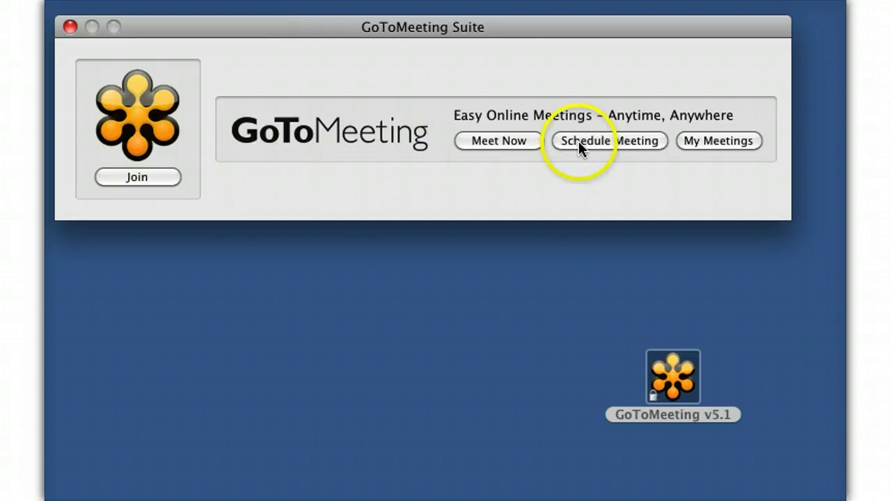
- Start the NKAF Board Meeting from the list of scheduled meetings and bring the meeting's Control Panel fully into view
left_click(695, 140)
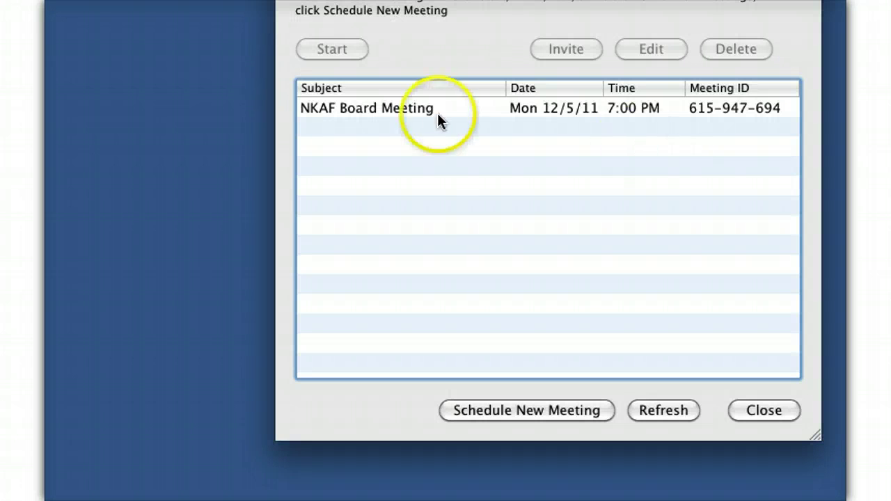
left_click(437, 112)
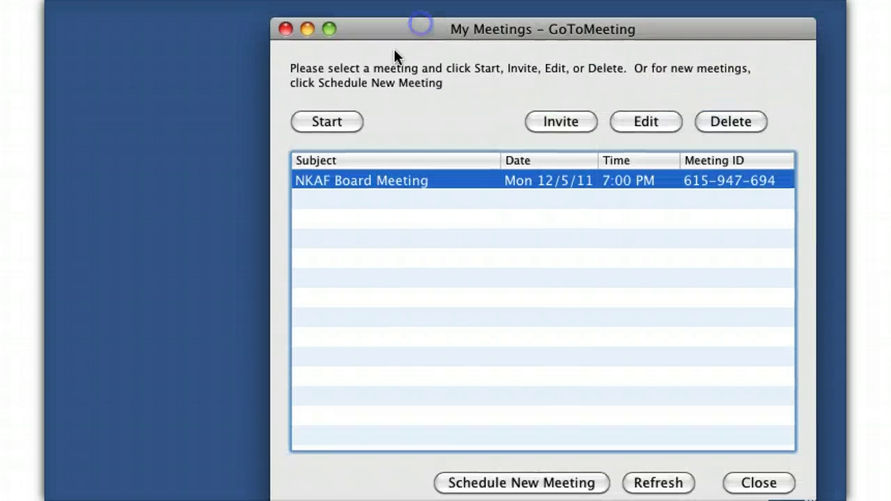
left_click(327, 49)
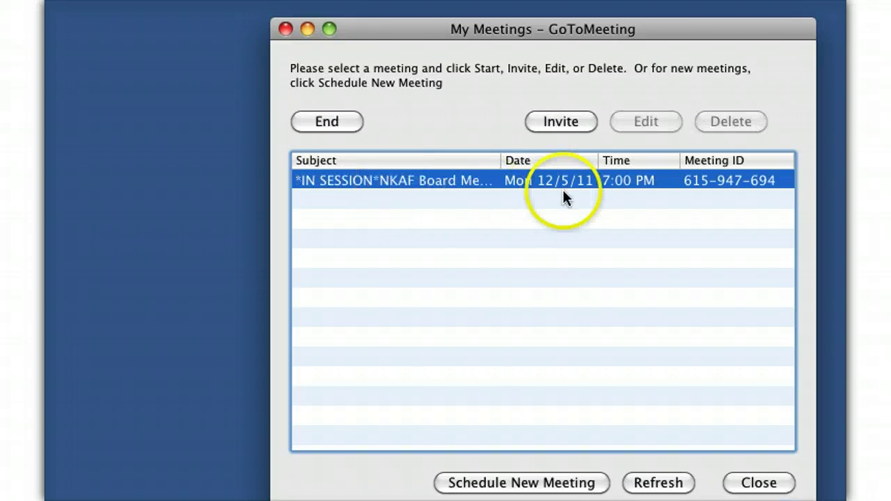
left_click_drag(400, 34, 613, 381)
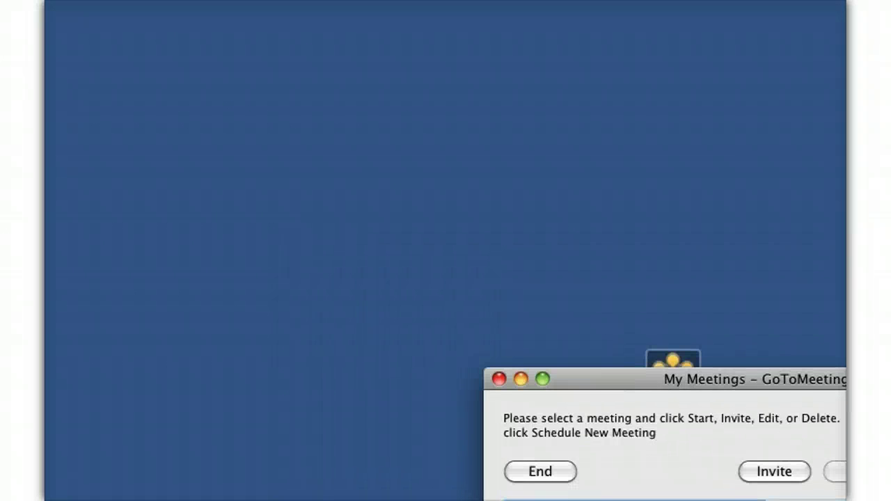
left_click_drag(751, 175, 751, 25)
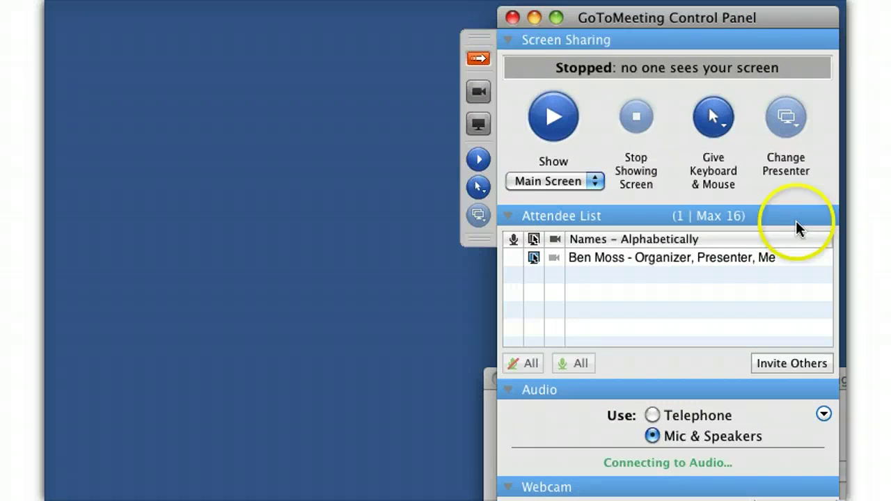
- Collapse the Control Panel's Audio and Chat sections, leave the Attendee List expanded, and close the My Meetings window
left_click(509, 216)
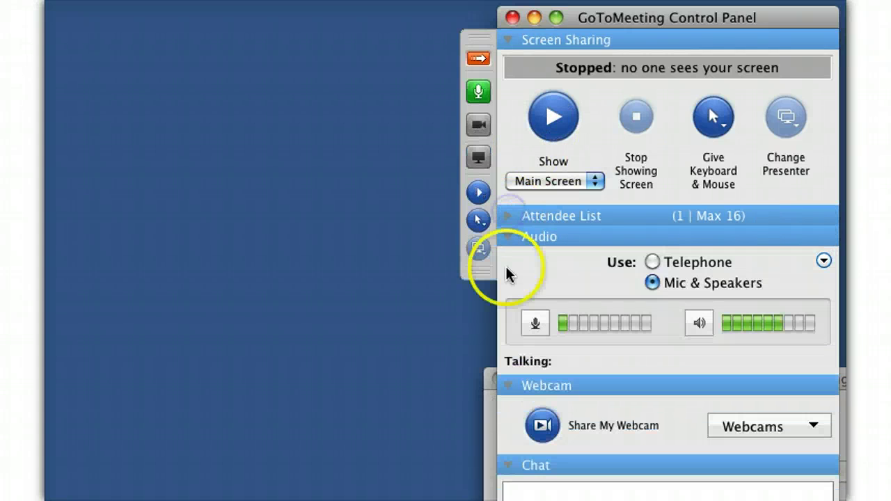
left_click(508, 238)
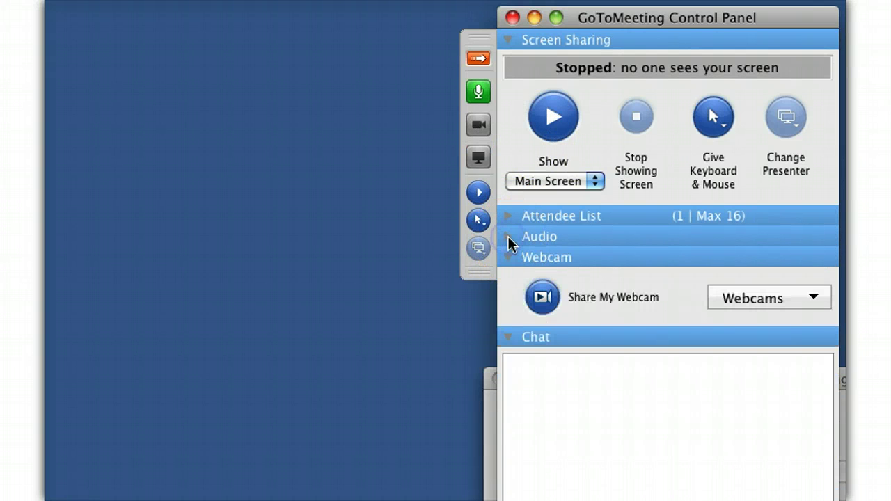
left_click(494, 378)
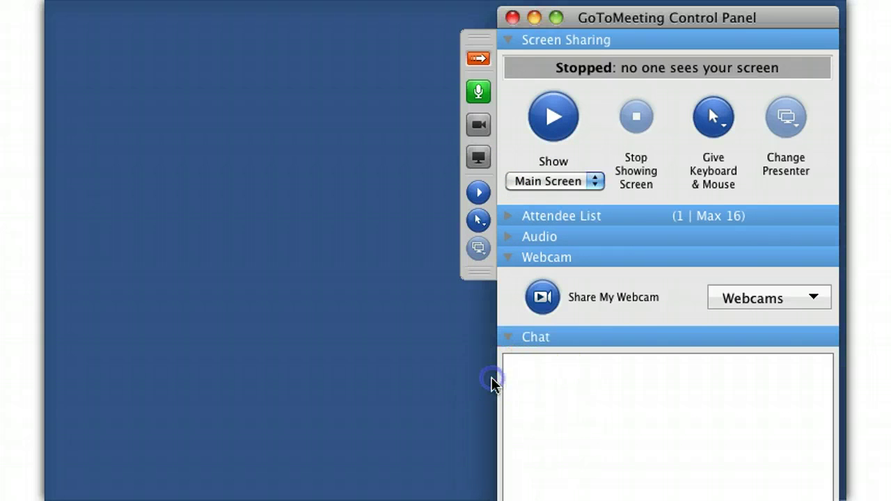
left_click(509, 338)
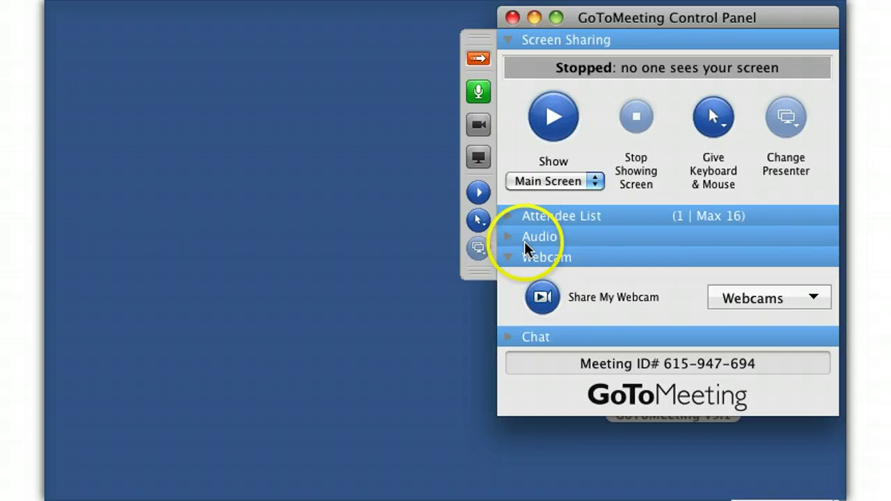
left_click(510, 217)
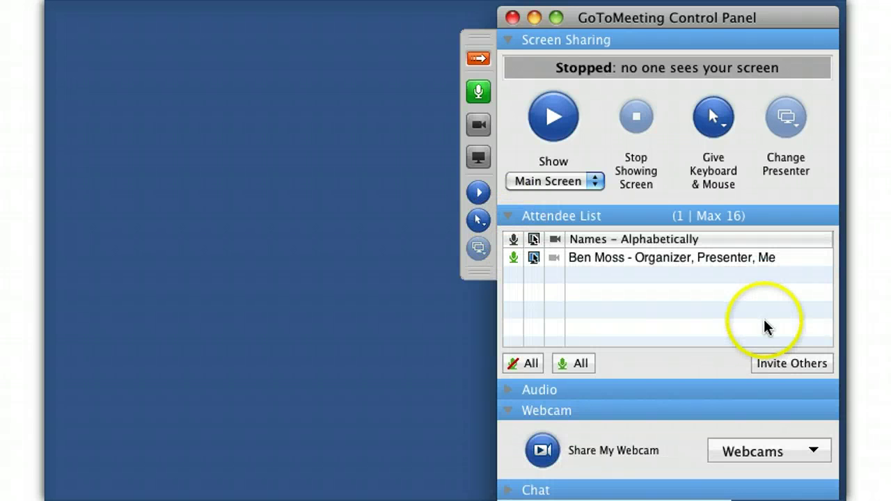
- Open the invitation details for inviting others to the running meeting and copy the joining instructions to the clipboard
left_click(769, 363)
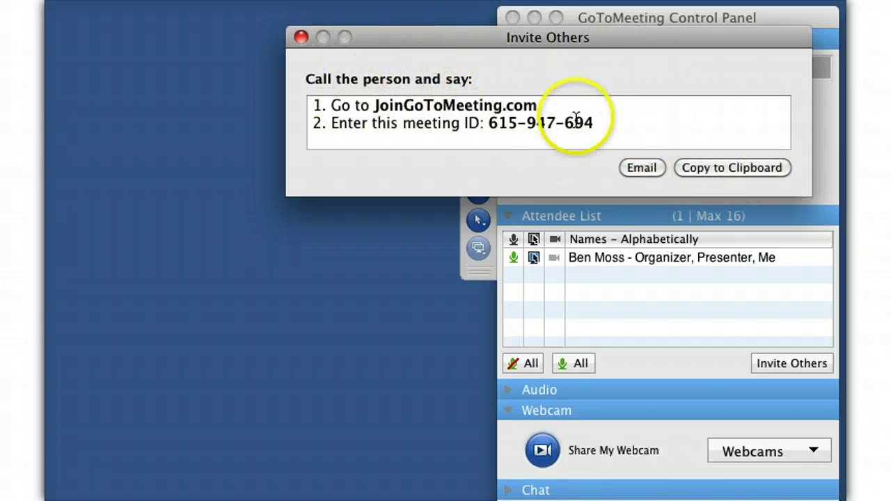
left_click_drag(592, 123, 322, 93)
left_click(724, 162)
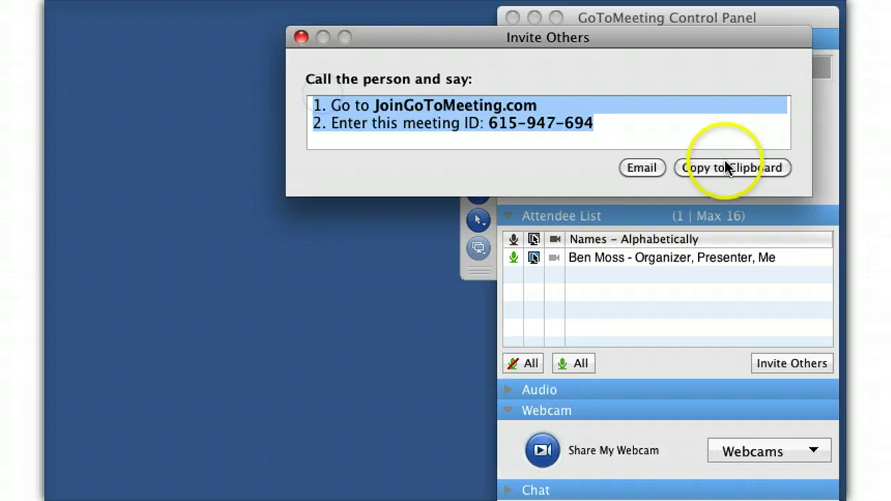
left_click(726, 170)
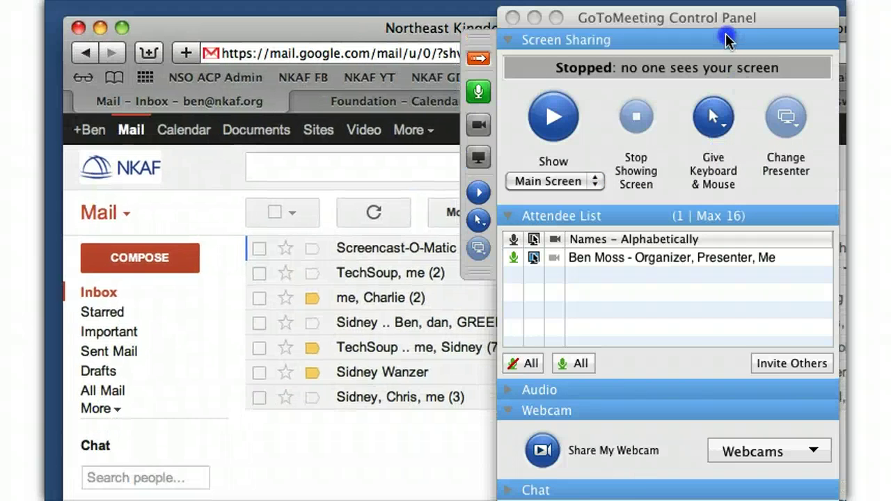
- Start a new Gmail message to the Board of Directors, move the meeting's Control Panel out of the way, and paste the joining instructions into the body
left_click(134, 247)
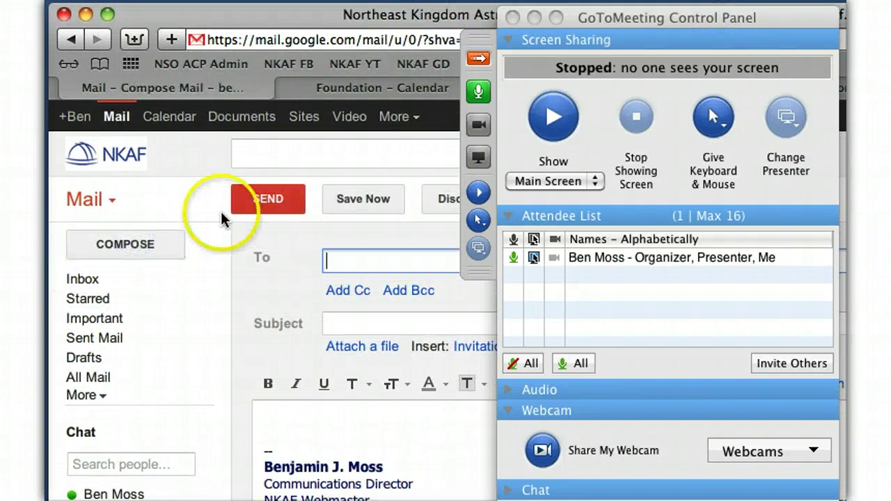
left_click(534, 18)
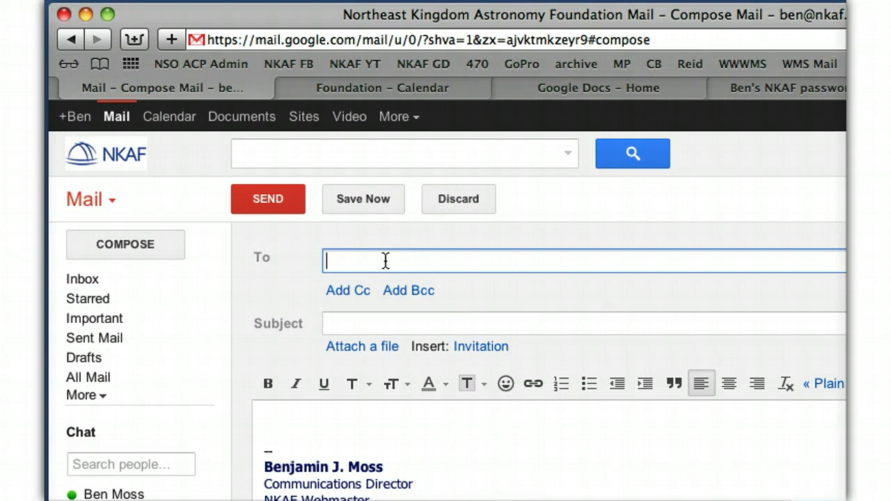
type("boar")
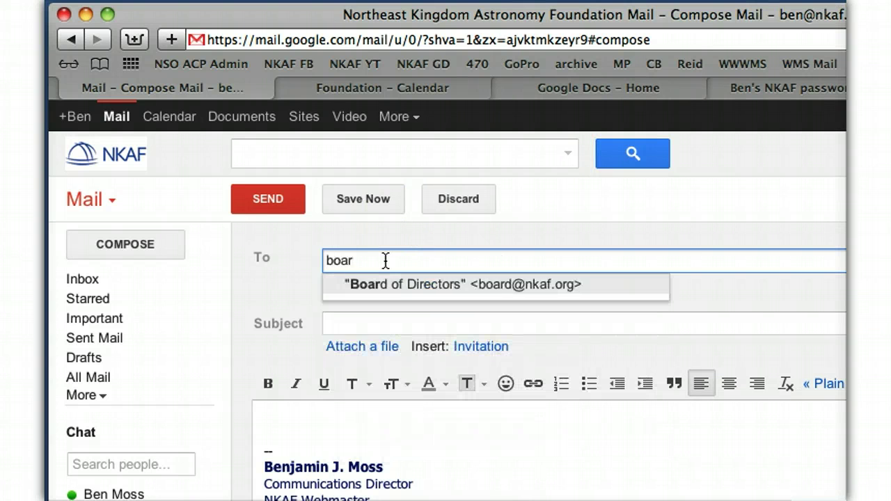
key("Return")
key("Tab")
key("Tab")
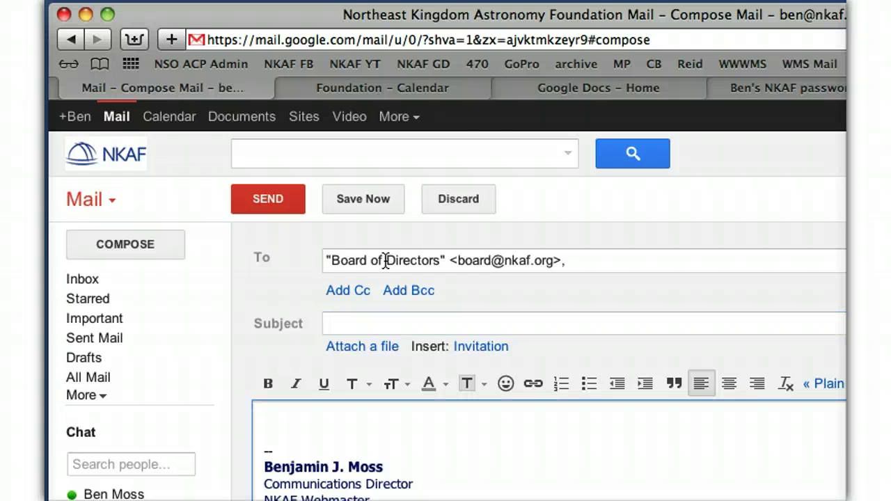
key("super+v")
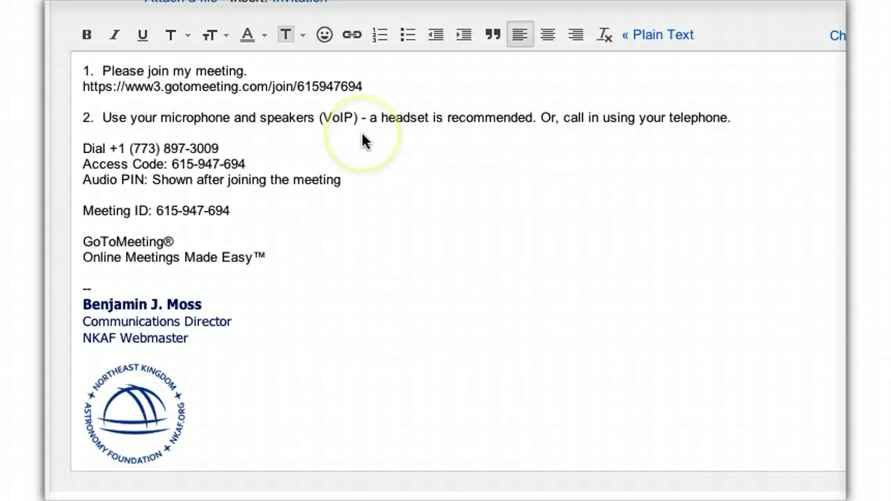
- Delete the closing lines "GoToMeeting® Online Meetings Made Easy™" below the meeting ID in the message body
left_click(250, 204)
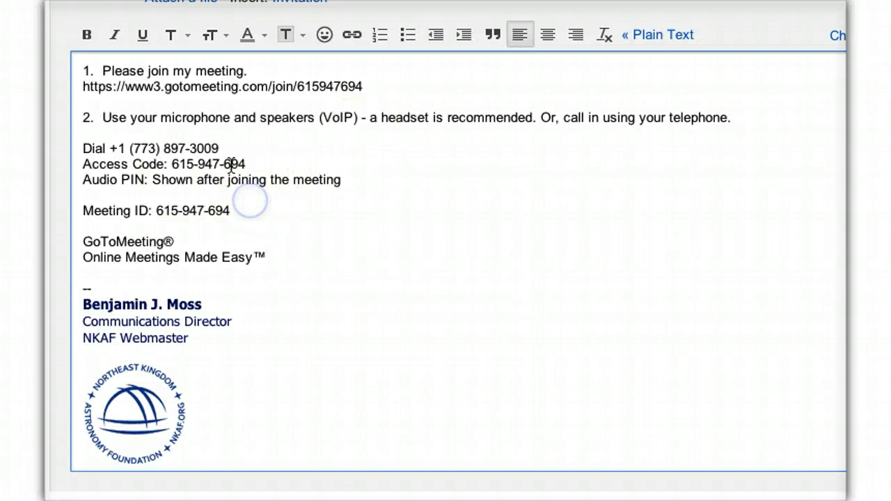
left_click_drag(376, 87, 72, 88)
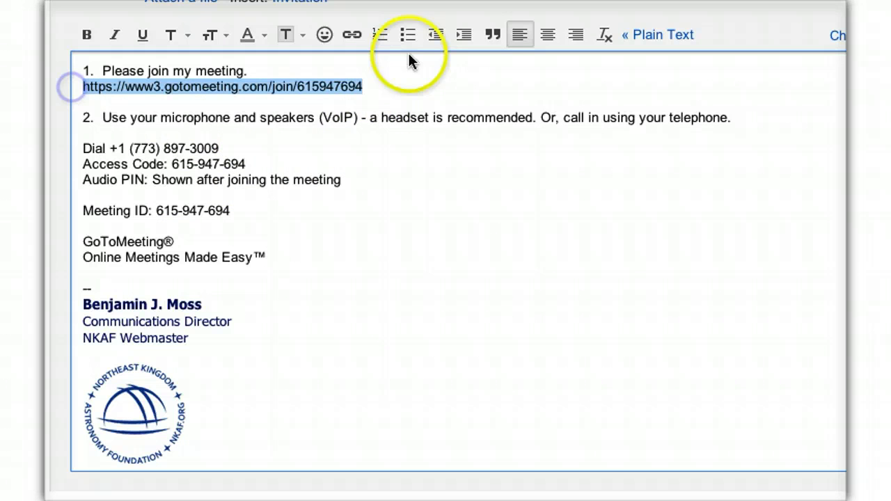
left_click_drag(274, 248, 293, 262)
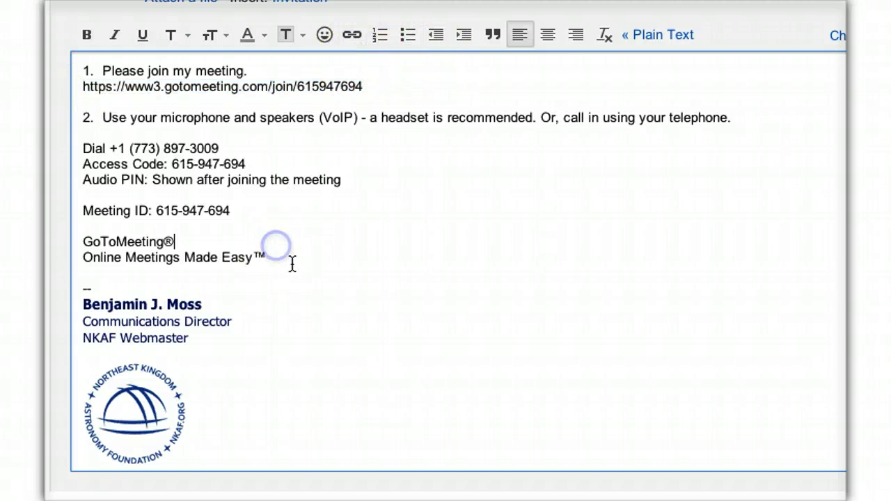
left_click_drag(134, 229, 79, 235)
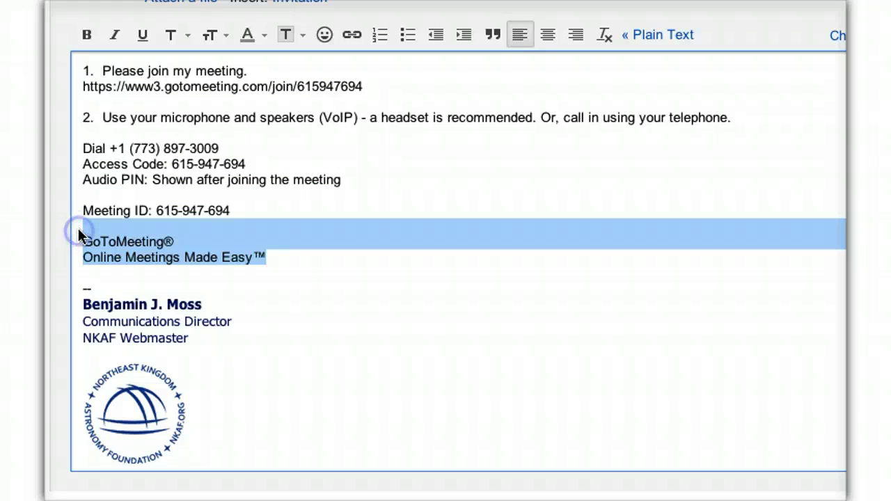
key("BackSpace")
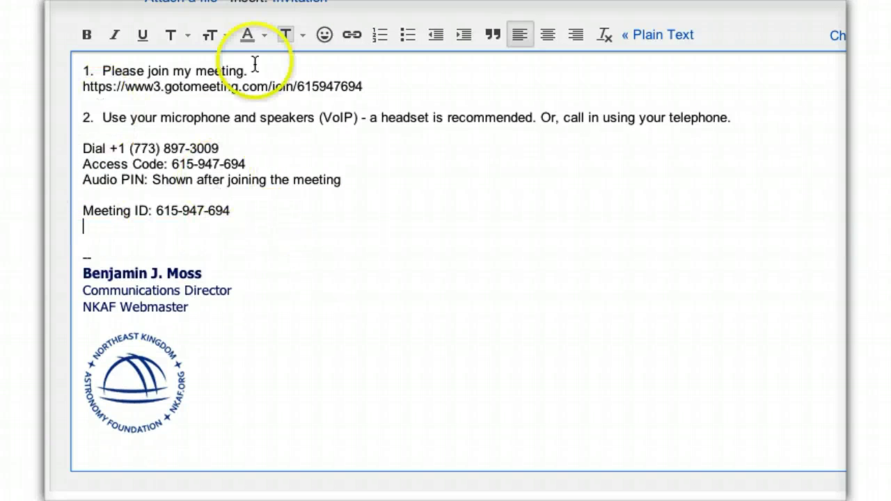
- Turn the meeting's join address in the message body into a clickable link
left_click_drag(390, 89, 108, 82)
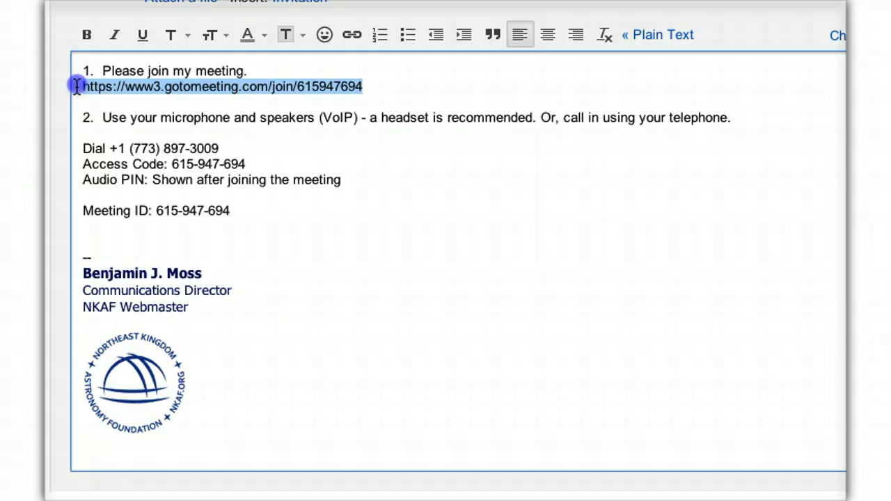
left_click(351, 35)
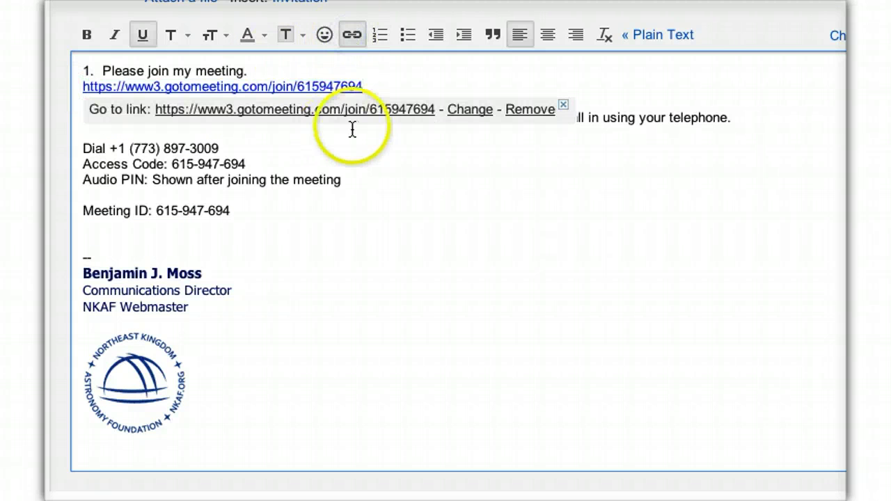
left_click(359, 210)
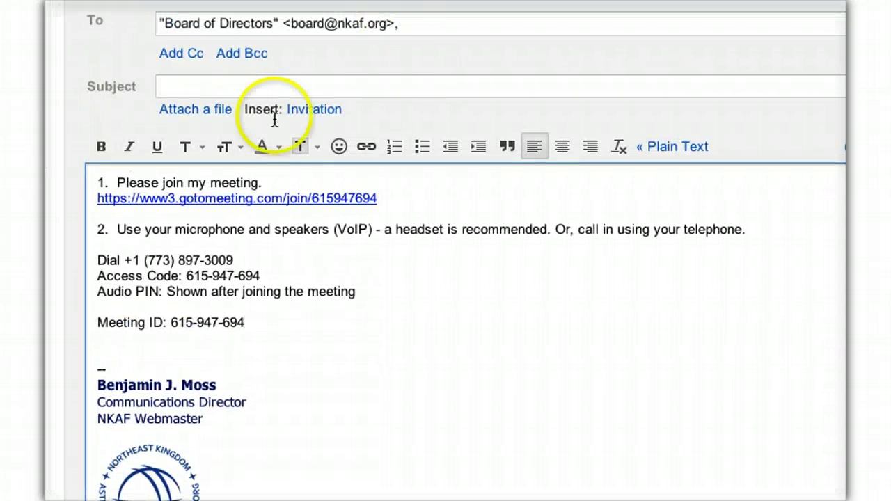
- Remove the Board of Directors from the message's recipients and bring up the link options of the join address
left_click_drag(432, 22, 401, 6)
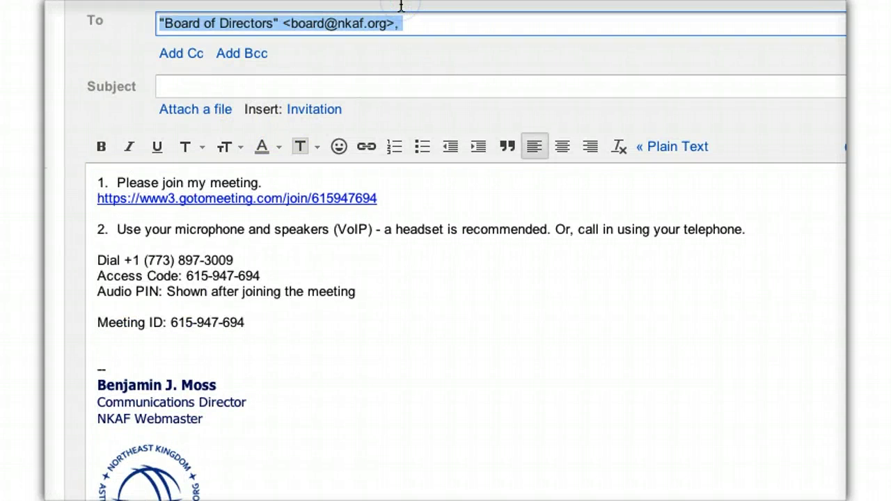
key("BackSpace")
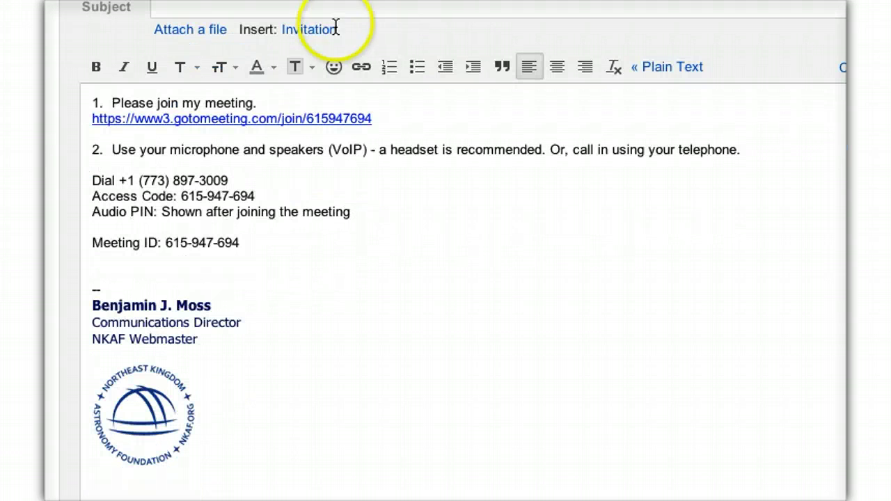
left_click(323, 118)
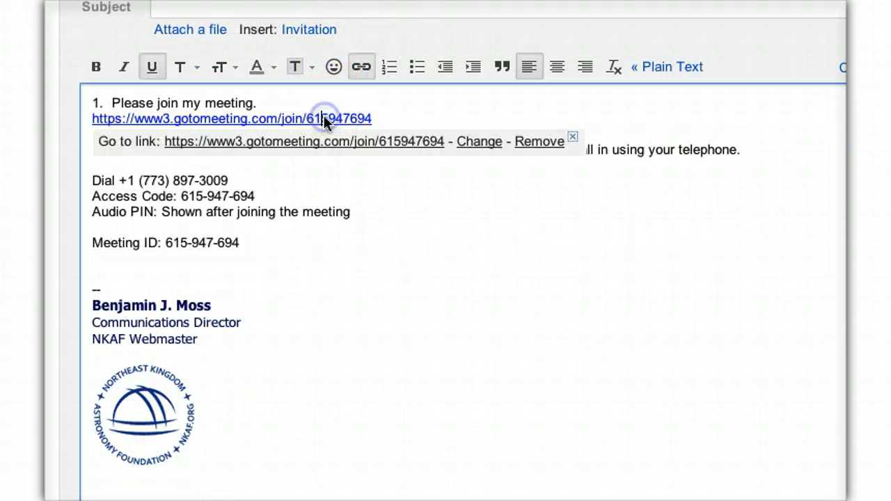